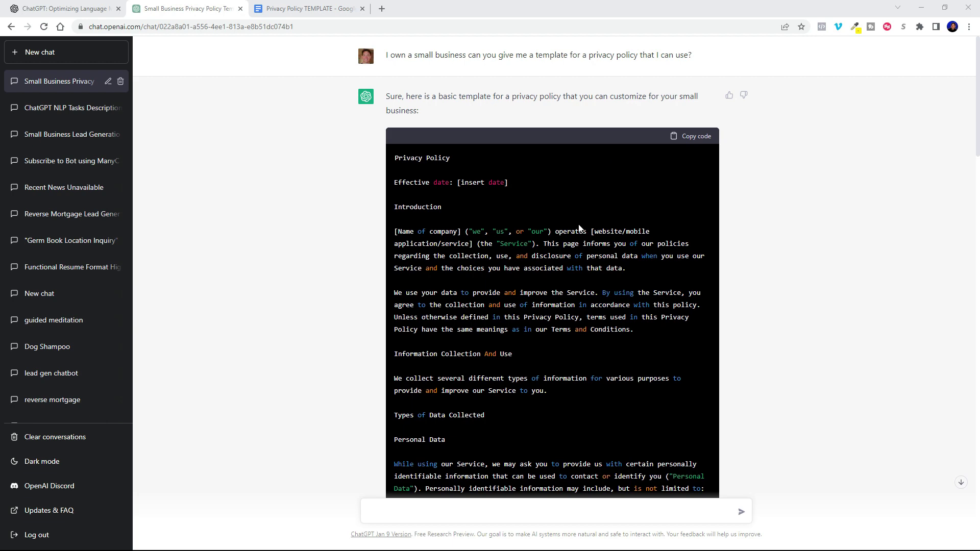
{"action": "scroll", "coordinate": [581, 232], "scroll_direction": "down", "scroll_amount": 8}
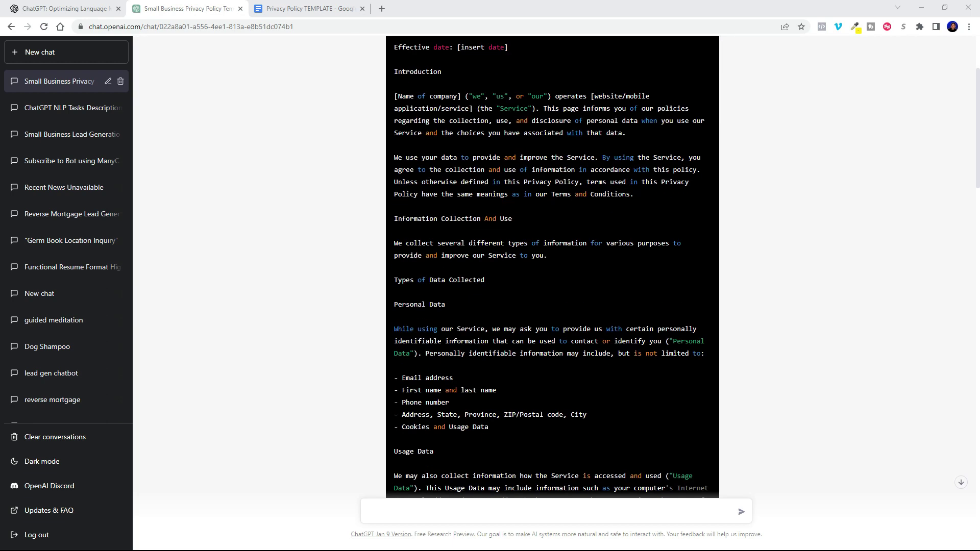
{"action": "scroll", "coordinate": [579, 231], "scroll_direction": "down", "scroll_amount": 3}
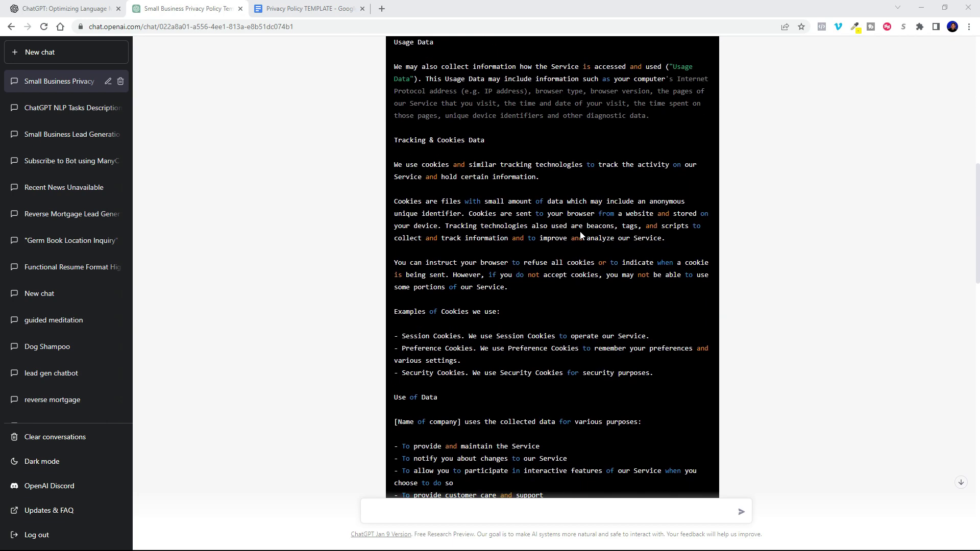
{"action": "scroll", "coordinate": [579, 231], "scroll_direction": "down", "scroll_amount": 2}
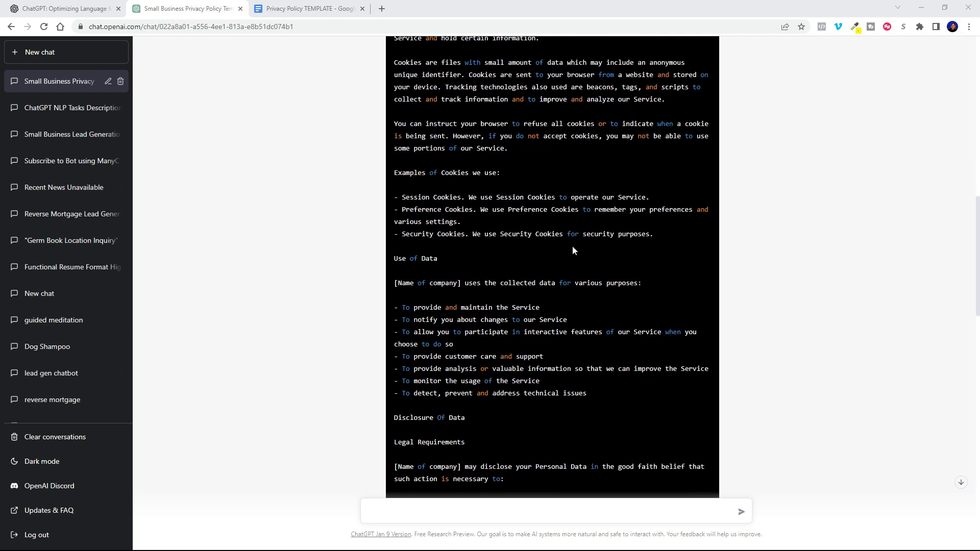
{"action": "scroll", "coordinate": [571, 246], "scroll_direction": "down", "scroll_amount": 5}
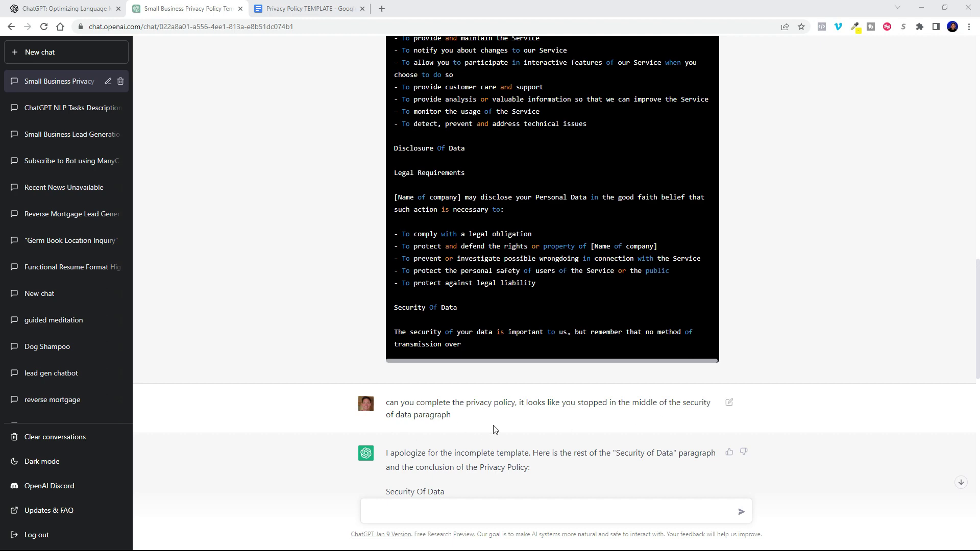
- Scroll through ChatGPT's completed privacy policy text down to its end
{"action": "scroll", "coordinate": [570, 426], "scroll_direction": "down", "scroll_amount": 2}
{"action": "scroll", "coordinate": [570, 425], "scroll_direction": "down", "scroll_amount": 1}
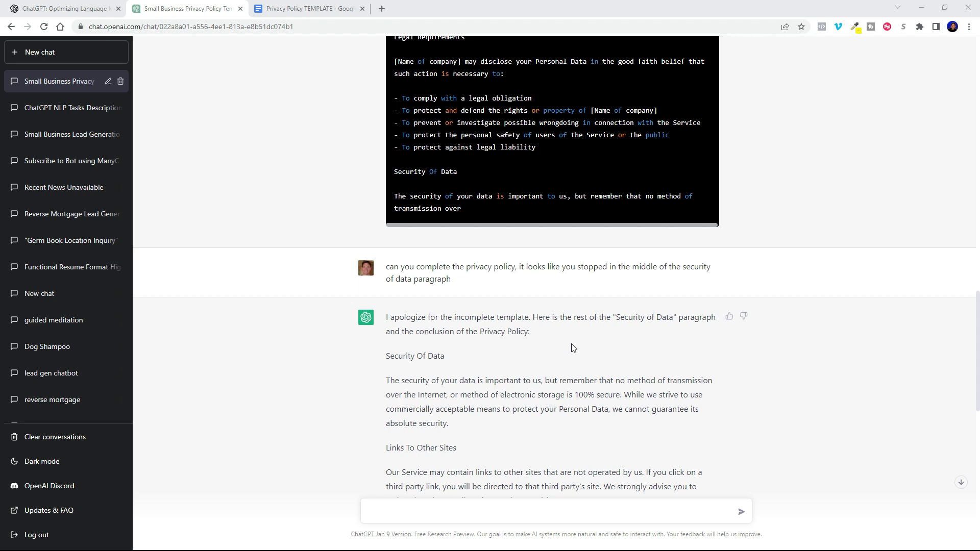
{"action": "scroll", "coordinate": [572, 347], "scroll_direction": "down", "scroll_amount": 2}
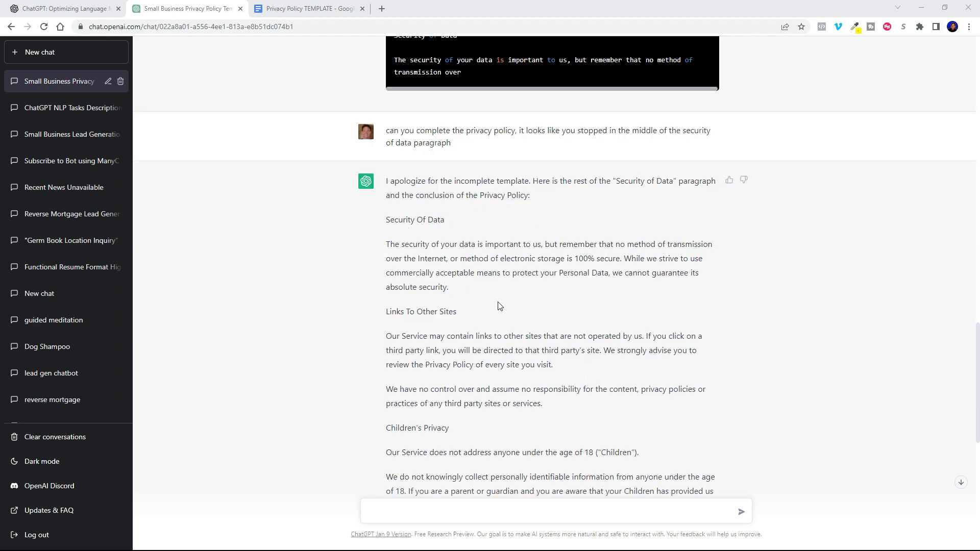
{"action": "scroll", "coordinate": [498, 324], "scroll_direction": "down", "scroll_amount": 2}
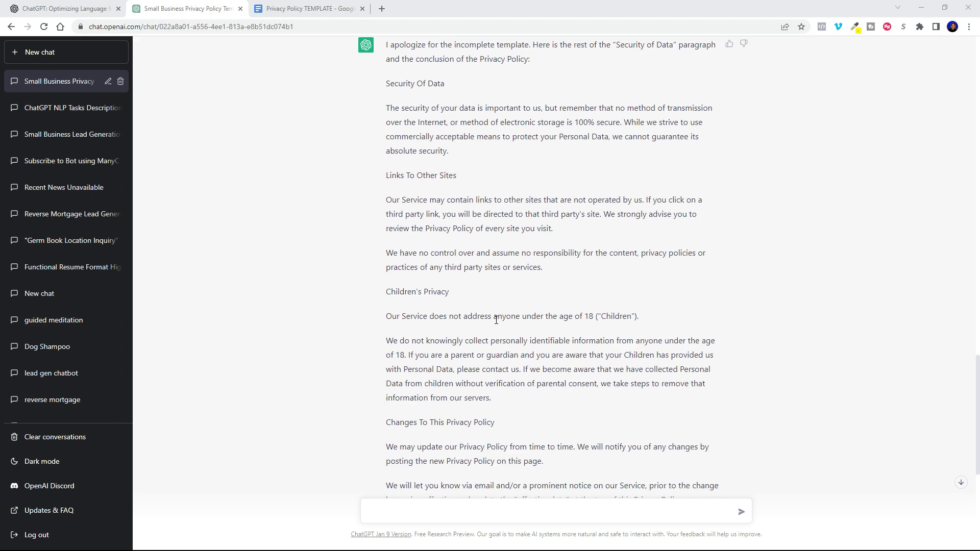
{"action": "scroll", "coordinate": [447, 338], "scroll_direction": "down", "scroll_amount": 4}
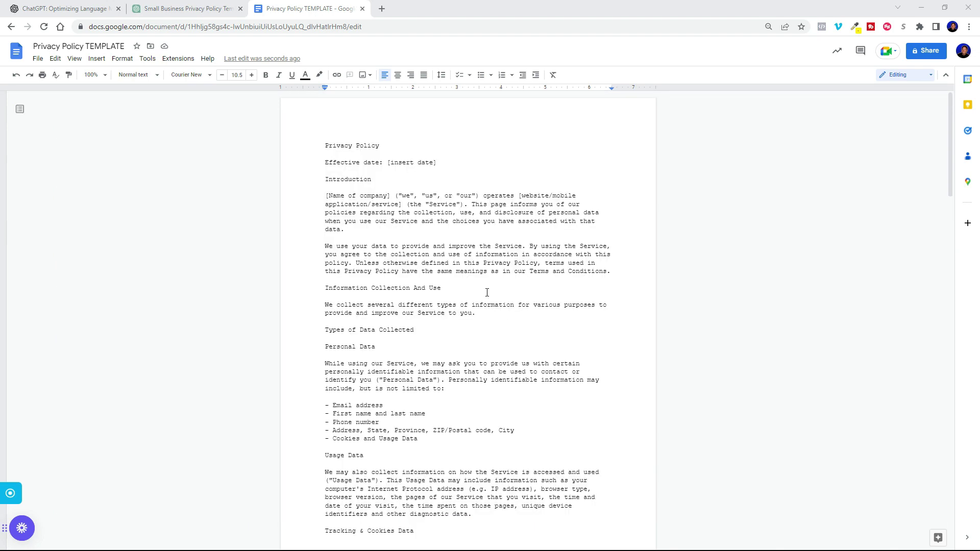
- Select the [insert date] placeholder in the Google Doc and scroll through the pasted policy
{"action": "left_click_drag", "start_coordinate": [438, 162], "coordinate": [388, 163]}
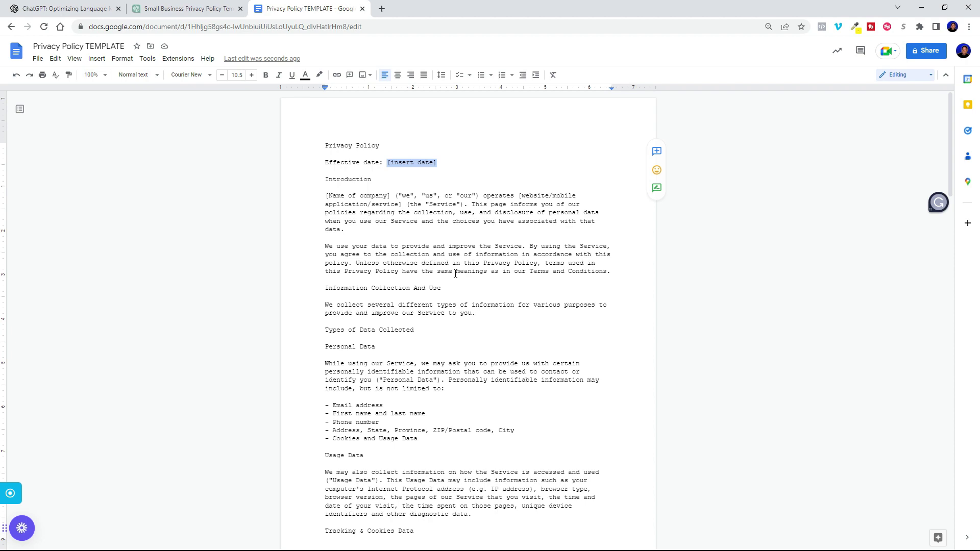
{"action": "scroll", "coordinate": [458, 276], "scroll_direction": "down", "scroll_amount": 3}
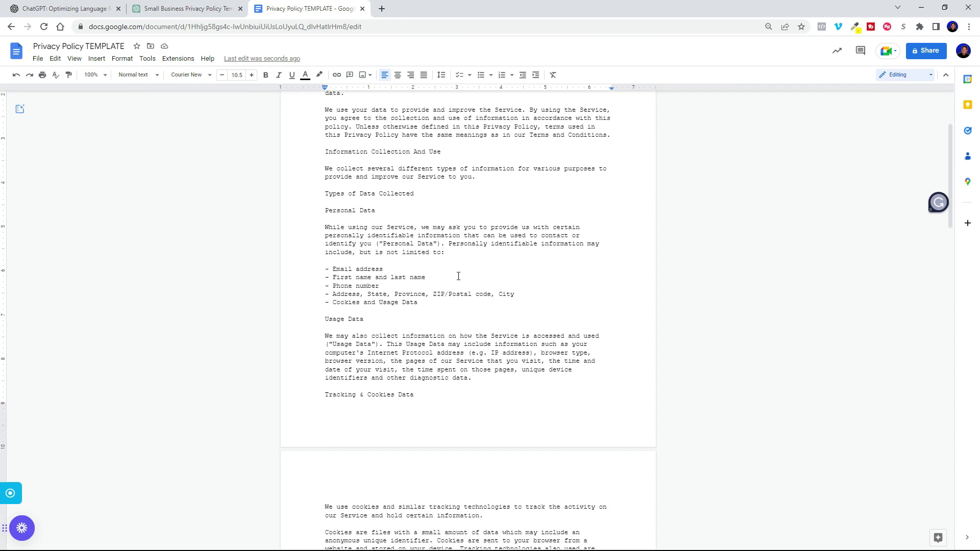
{"action": "scroll", "coordinate": [458, 277], "scroll_direction": "down", "scroll_amount": 9}
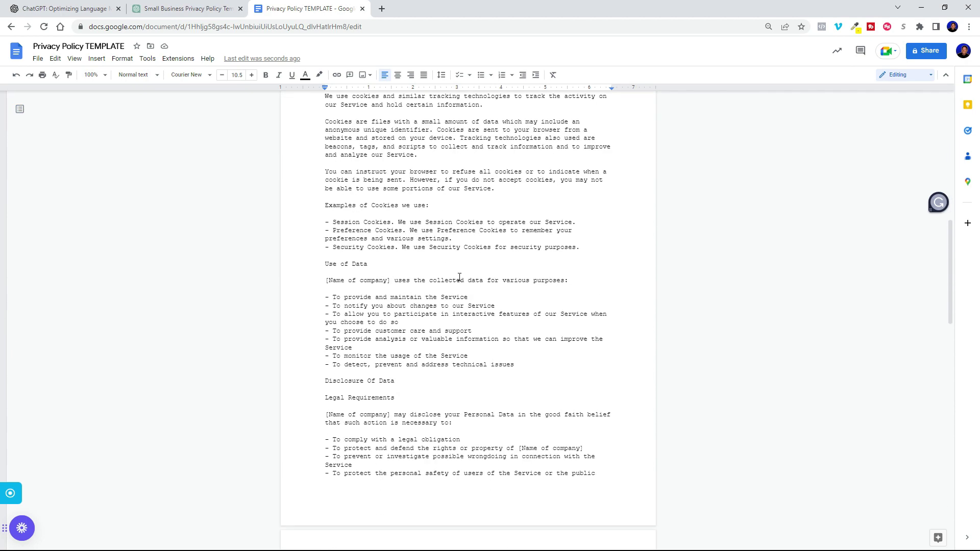
{"action": "scroll", "coordinate": [459, 277], "scroll_direction": "down", "scroll_amount": 3}
{"action": "scroll", "coordinate": [463, 284], "scroll_direction": "down", "scroll_amount": 10}
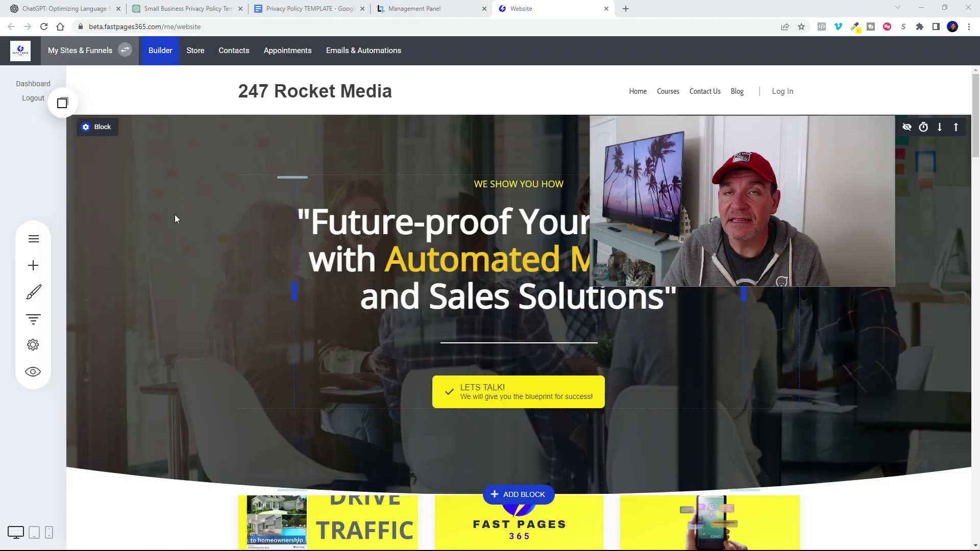
- Open the Pages list and start a new Empty Page via Add New, Page
{"action": "left_click", "coordinate": [33, 244]}
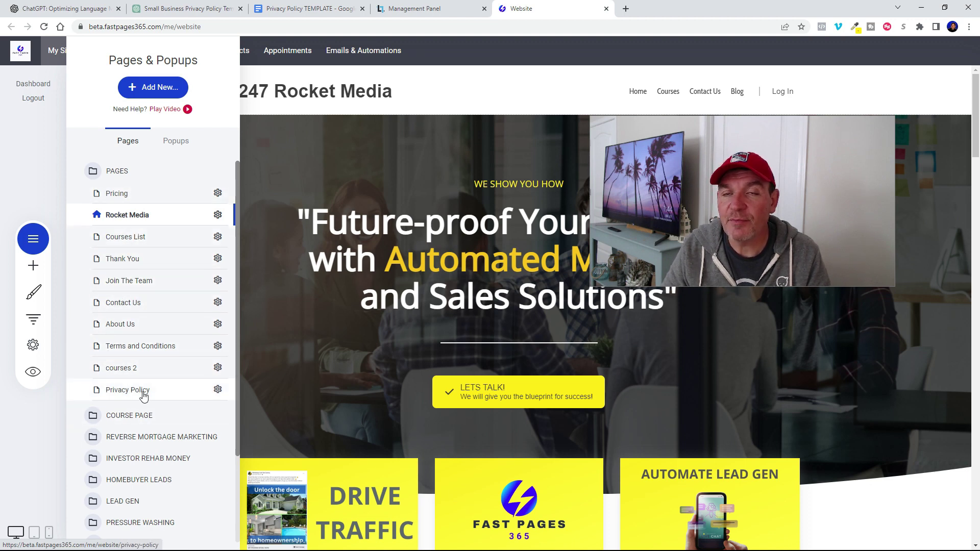
{"action": "left_click", "coordinate": [148, 89]}
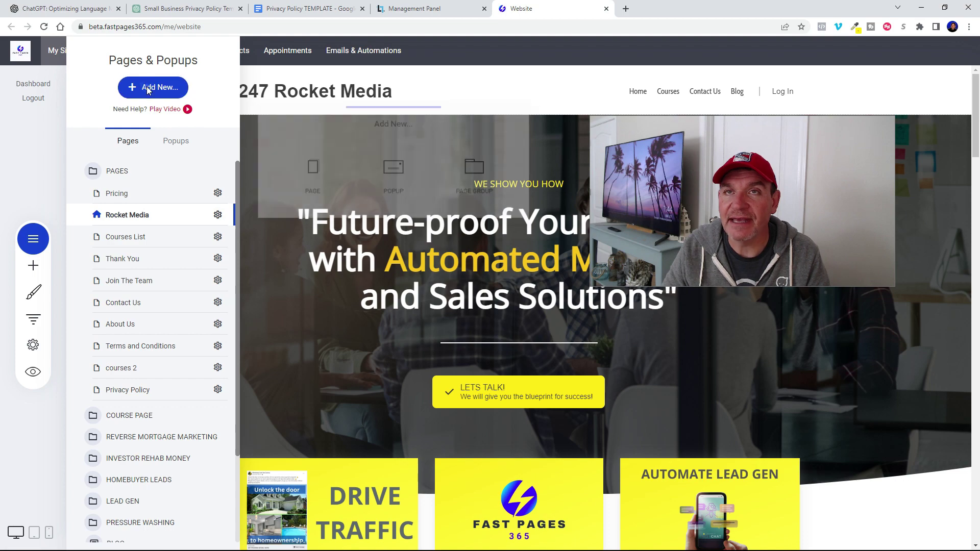
{"action": "left_click", "coordinate": [308, 171]}
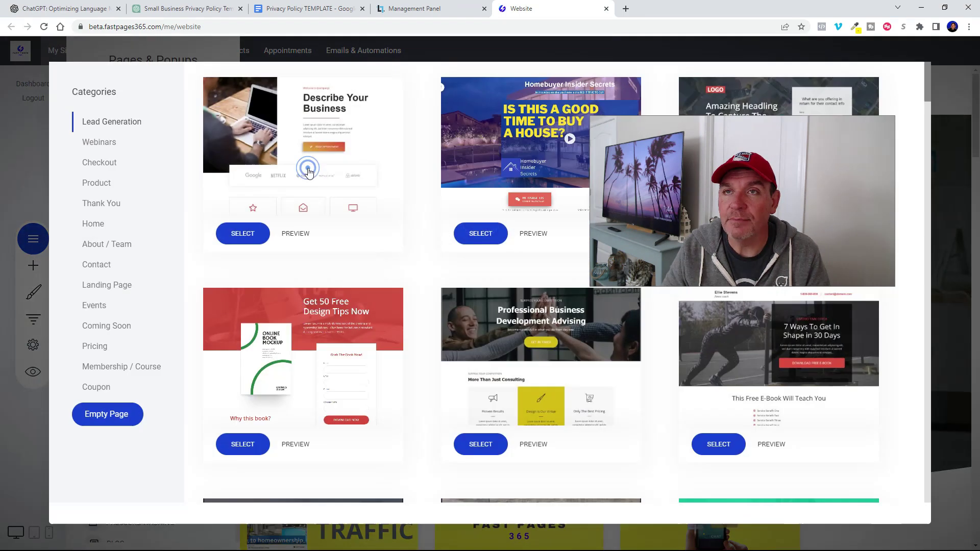
{"action": "left_click", "coordinate": [107, 419]}
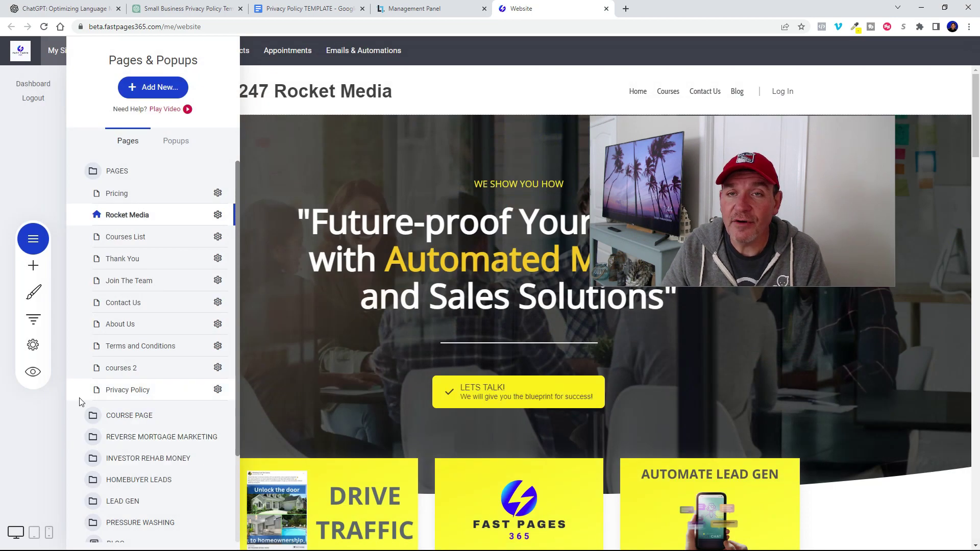
- Open the existing Privacy Policy page and scroll through its text down to the footer
{"action": "left_click", "coordinate": [128, 391]}
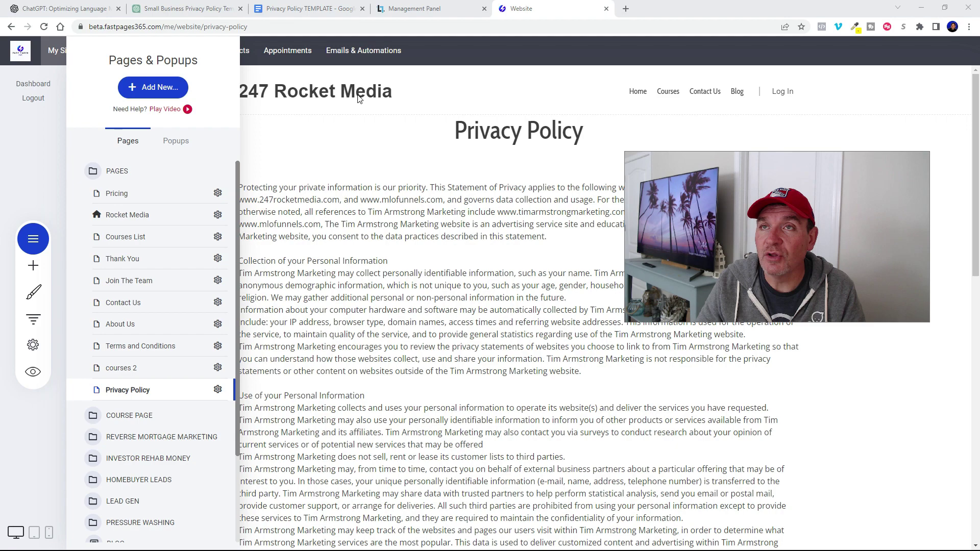
{"action": "left_click", "coordinate": [364, 149]}
{"action": "scroll", "coordinate": [339, 236], "scroll_direction": "down", "scroll_amount": 3}
{"action": "scroll", "coordinate": [338, 237], "scroll_direction": "down", "scroll_amount": 5}
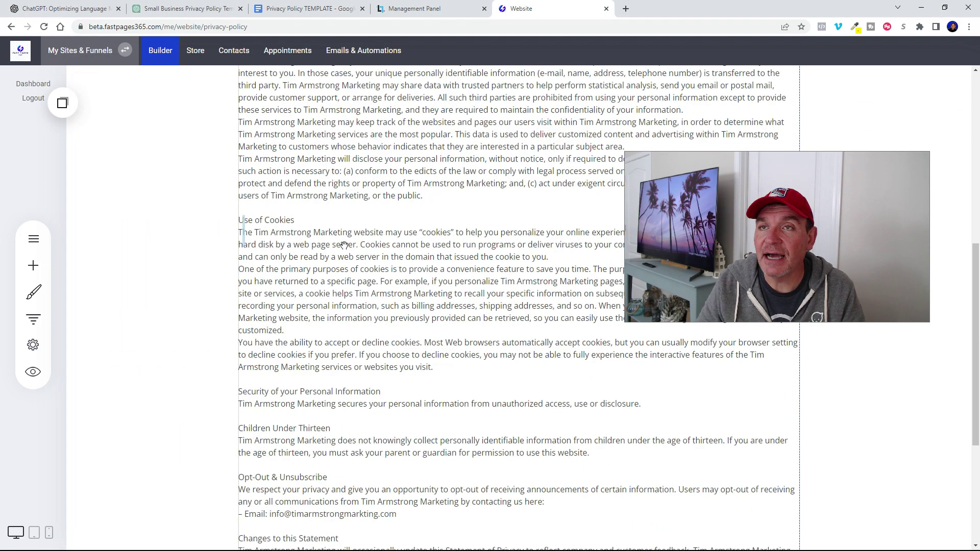
{"action": "scroll", "coordinate": [347, 247], "scroll_direction": "down", "scroll_amount": 5}
{"action": "scroll", "coordinate": [347, 261], "scroll_direction": "up", "scroll_amount": 8}
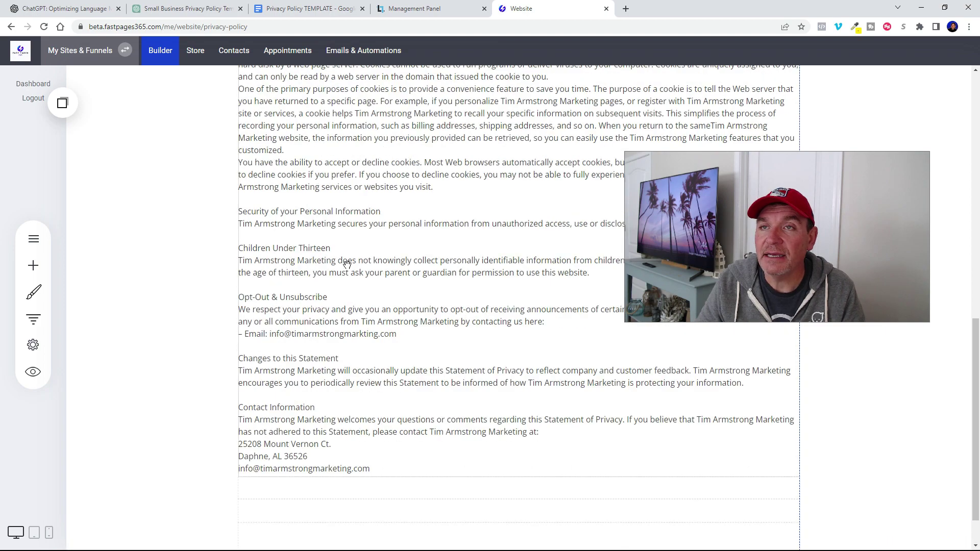
{"action": "scroll", "coordinate": [347, 265], "scroll_direction": "up", "scroll_amount": 4}
{"action": "scroll", "coordinate": [345, 263], "scroll_direction": "down", "scroll_amount": 8}
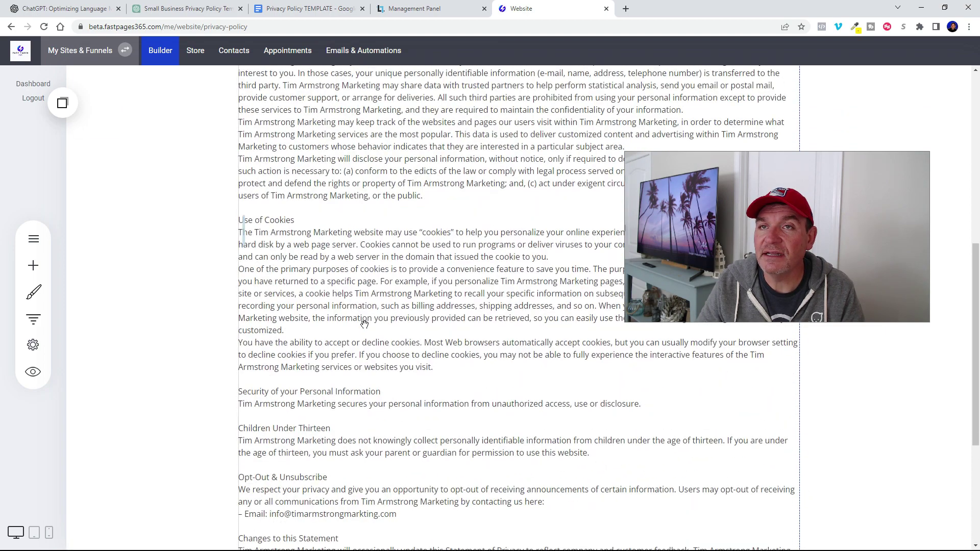
{"action": "left_click", "coordinate": [260, 235]}
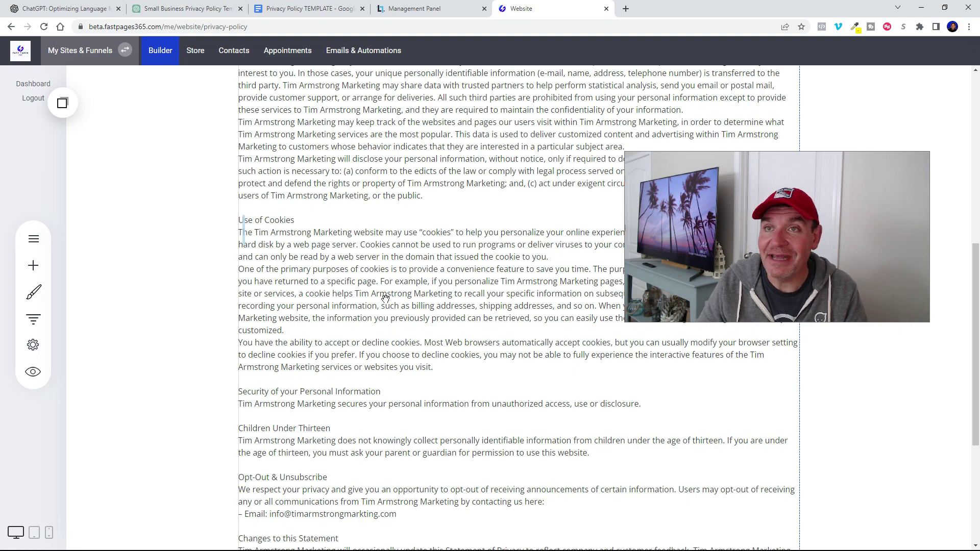
{"action": "scroll", "coordinate": [276, 437], "scroll_direction": "down", "scroll_amount": 5}
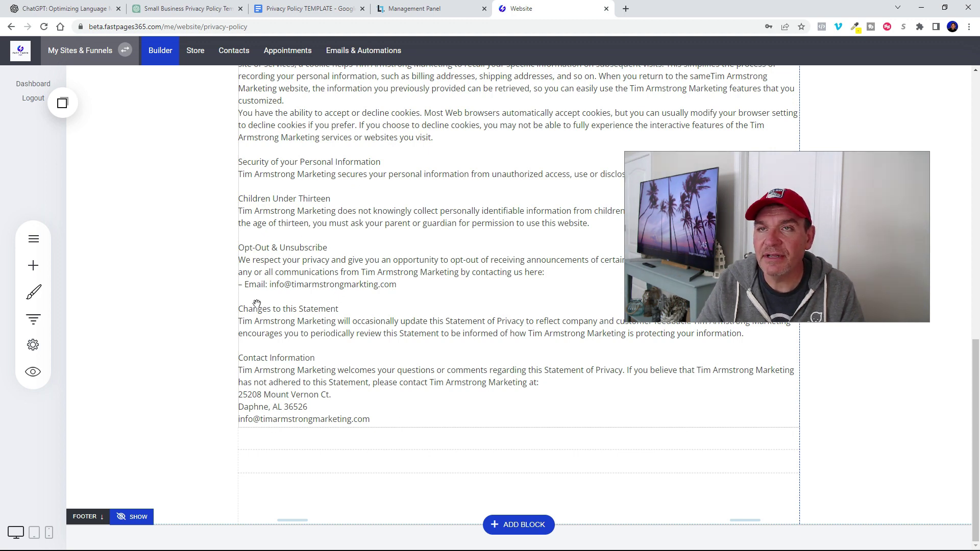
- Review the Privacy Policy page's name, privacy-policy URL, Pages group and access, then save
{"action": "left_click", "coordinate": [34, 349]}
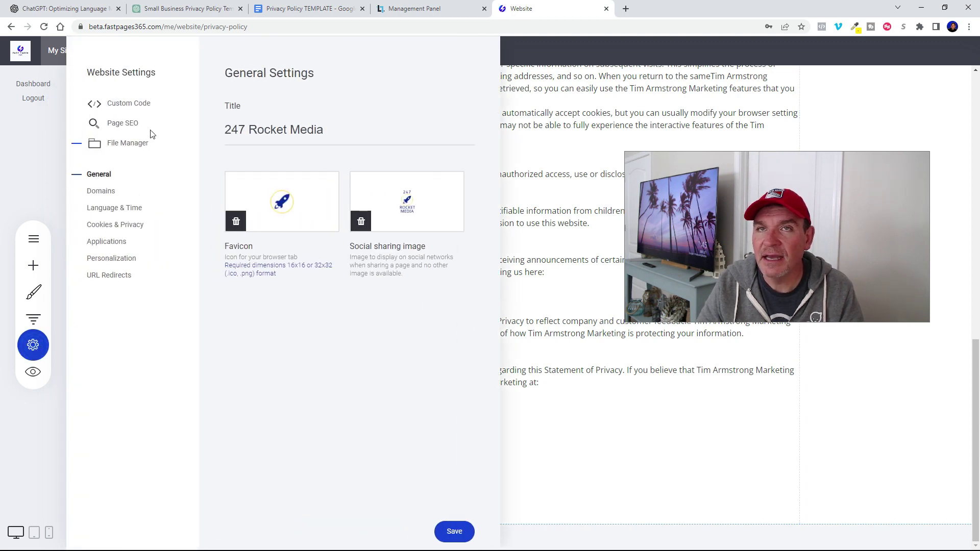
{"action": "left_click", "coordinate": [127, 124]}
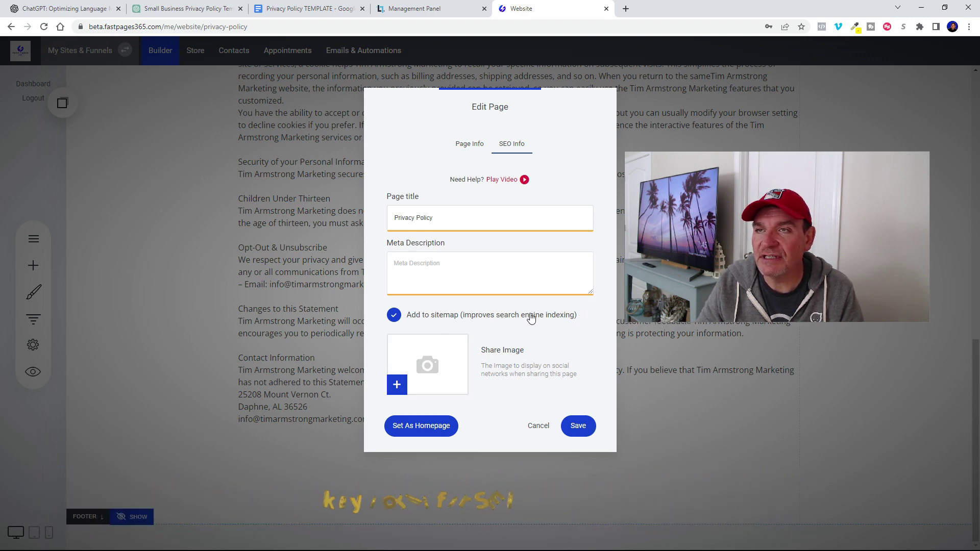
{"action": "left_click", "coordinate": [469, 145]}
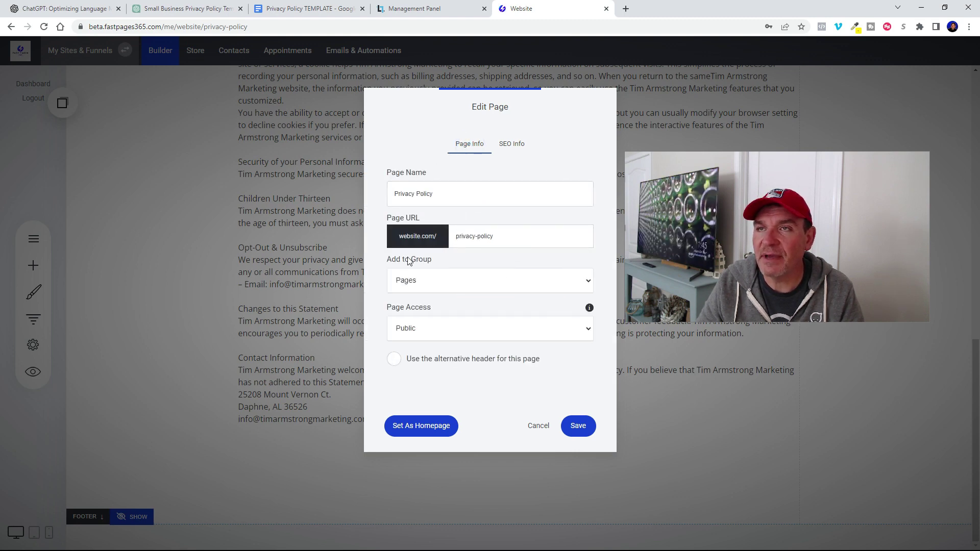
{"action": "left_click", "coordinate": [470, 360]}
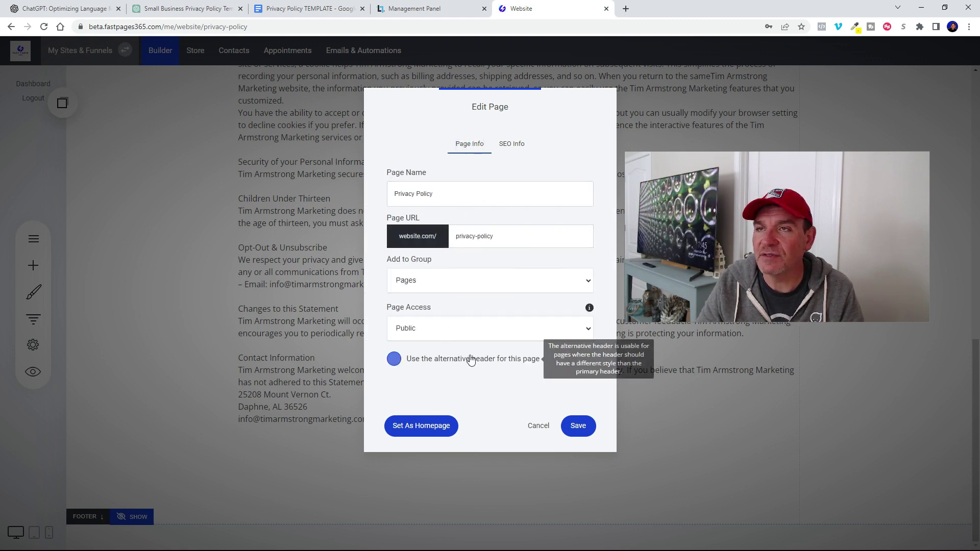
{"action": "left_click", "coordinate": [580, 429]}
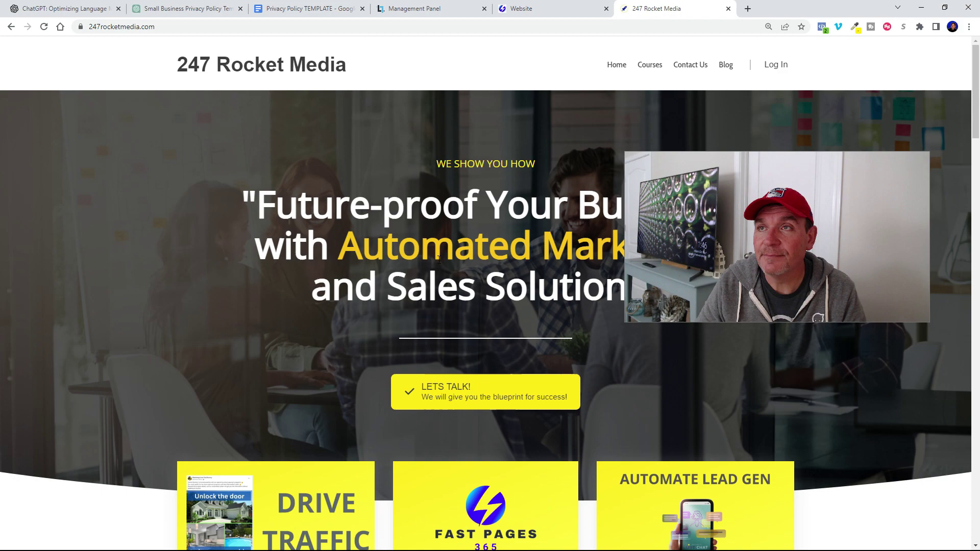
- Scroll the live 247 Rocket Media site to its footer, then go back to the builder
{"action": "scroll", "coordinate": [533, 423], "scroll_direction": "down", "scroll_amount": 15}
{"action": "scroll", "coordinate": [533, 422], "scroll_direction": "down", "scroll_amount": 9}
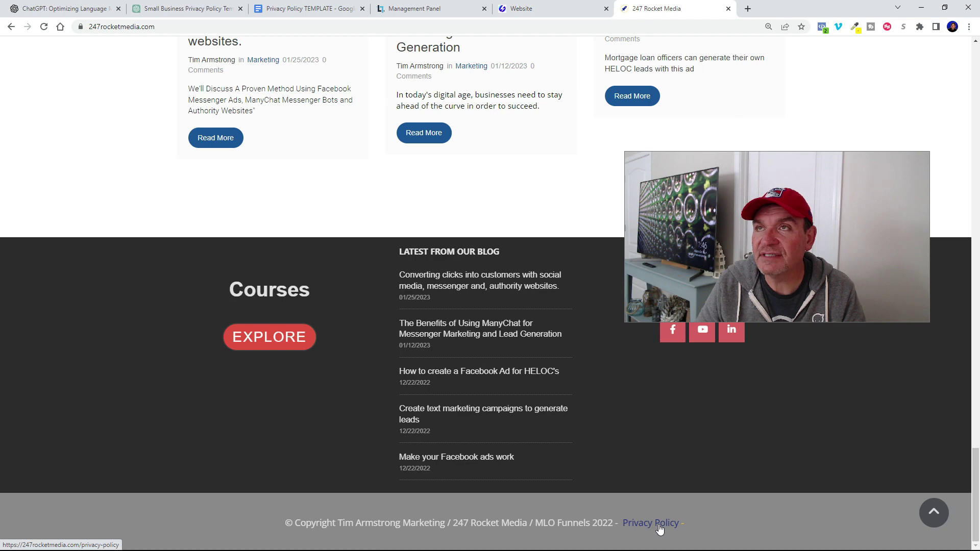
{"action": "left_click", "coordinate": [561, 9]}
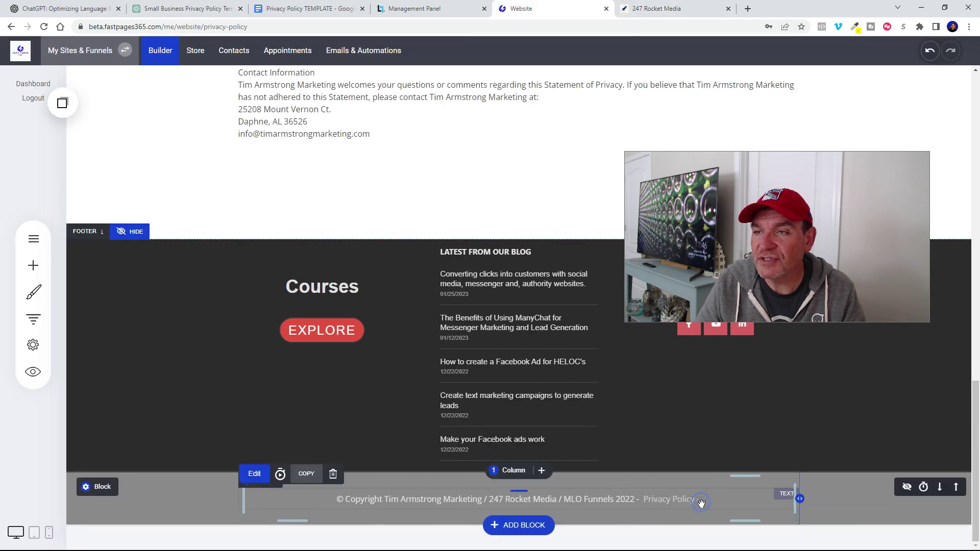
- Edit the footer copyright text and select its 'Privacy Policy -' words
{"action": "mouse_move", "coordinate": [104, 489]}
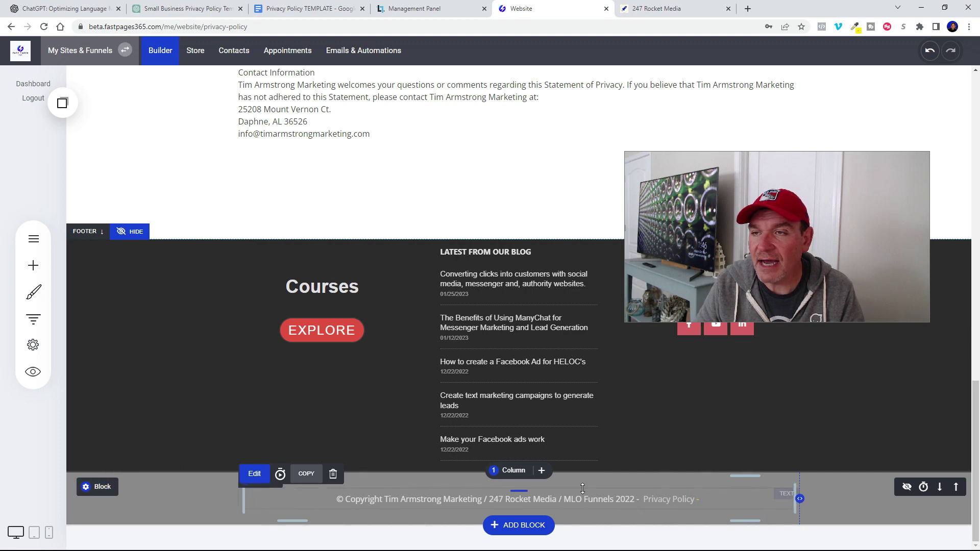
{"action": "left_click", "coordinate": [701, 500]}
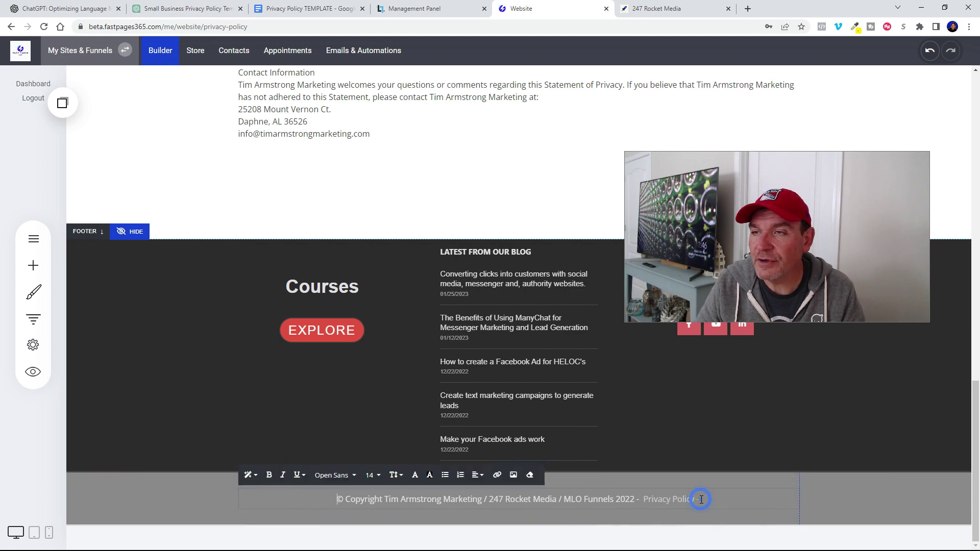
{"action": "left_click_drag", "start_coordinate": [701, 500], "coordinate": [643, 499]}
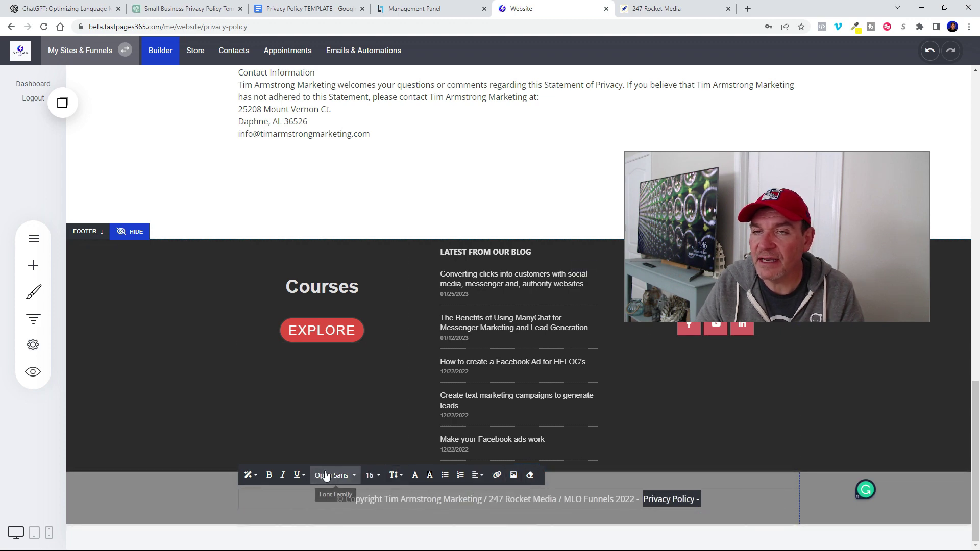
- Link the selected text to the Privacy Policy page, opening in the same tab, marked nofollow
{"action": "left_click", "coordinate": [497, 475]}
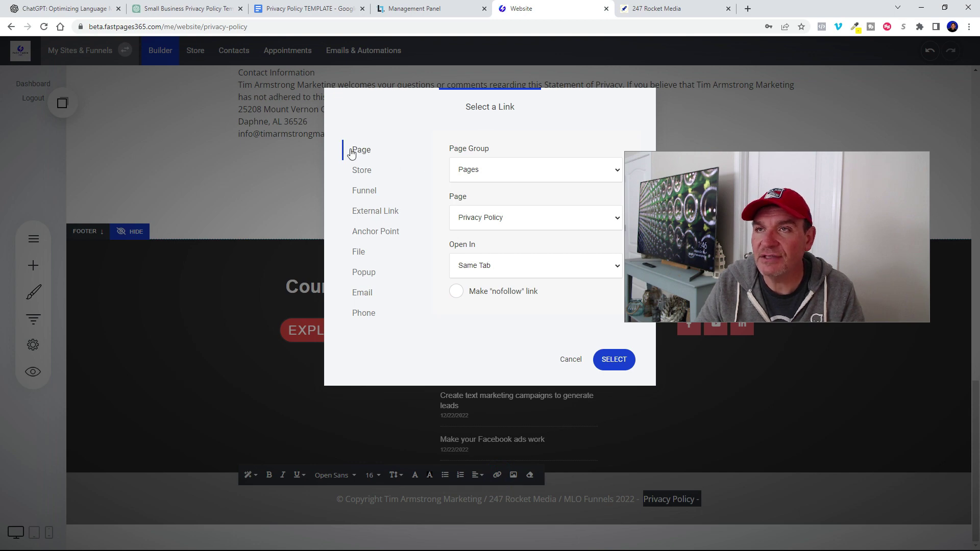
{"action": "left_click", "coordinate": [484, 172]}
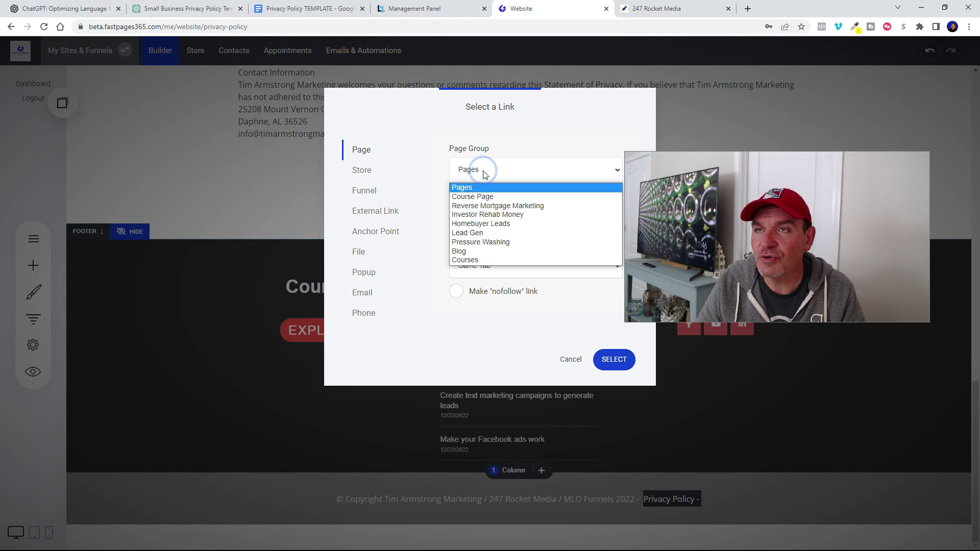
{"action": "left_click", "coordinate": [484, 172]}
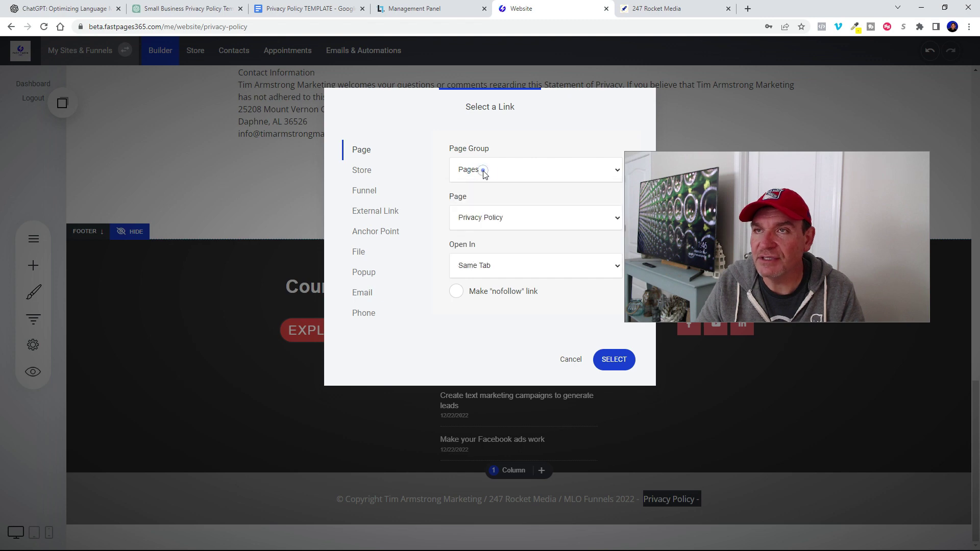
{"action": "left_click", "coordinate": [491, 220]}
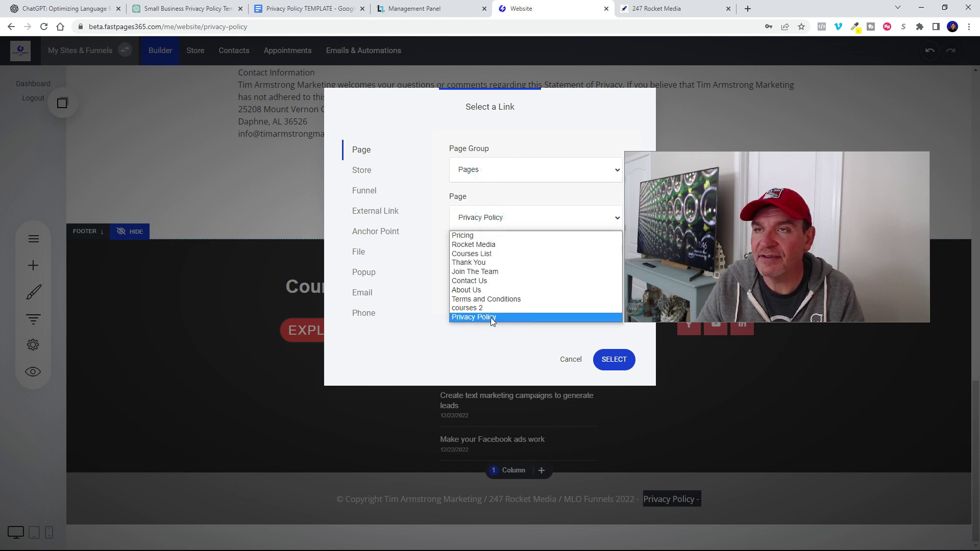
{"action": "left_click", "coordinate": [488, 317]}
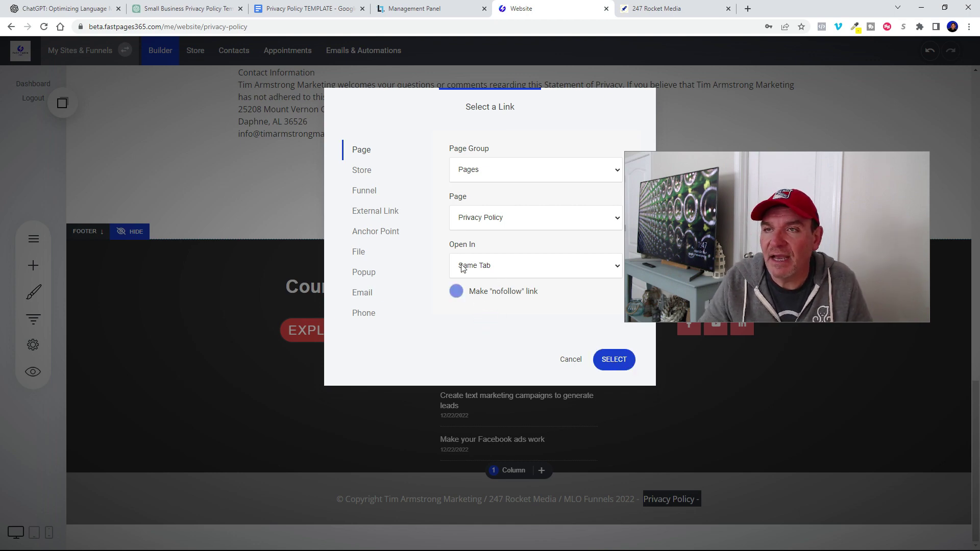
{"action": "left_click", "coordinate": [456, 291]}
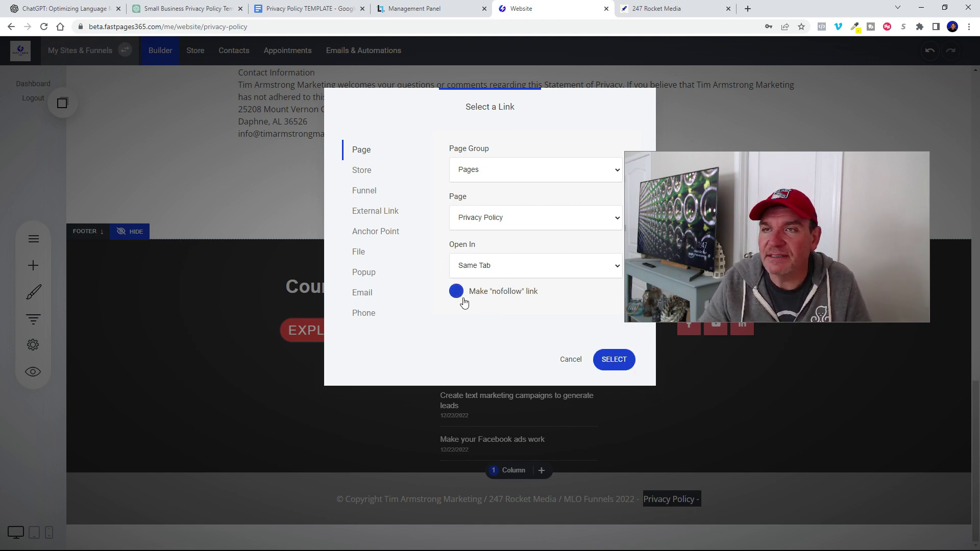
{"action": "left_click", "coordinate": [624, 362]}
- Follow the live footer's Privacy Policy link and select the /privacy-policy address
{"action": "key", "text": "ctrl+Tab"}
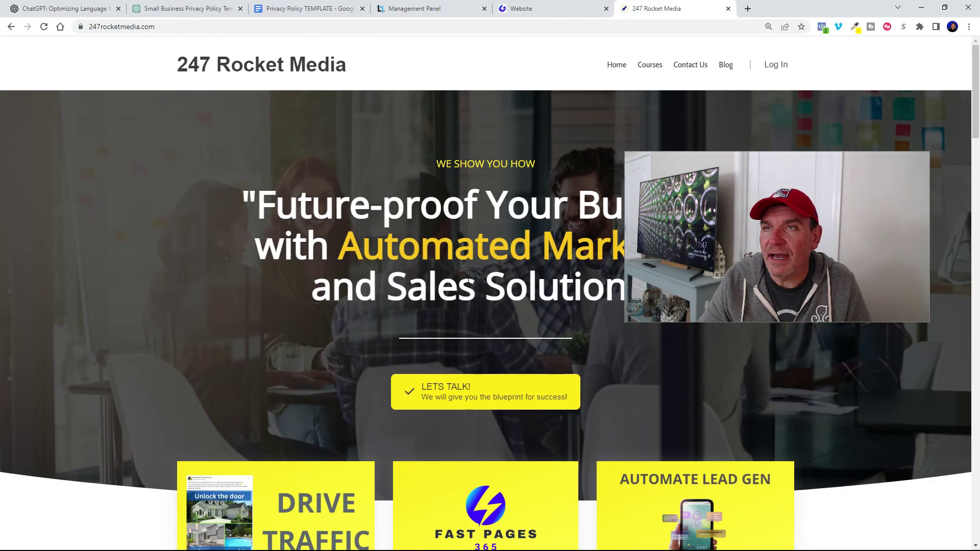
{"action": "scroll", "coordinate": [468, 281], "scroll_direction": "down", "scroll_amount": 20}
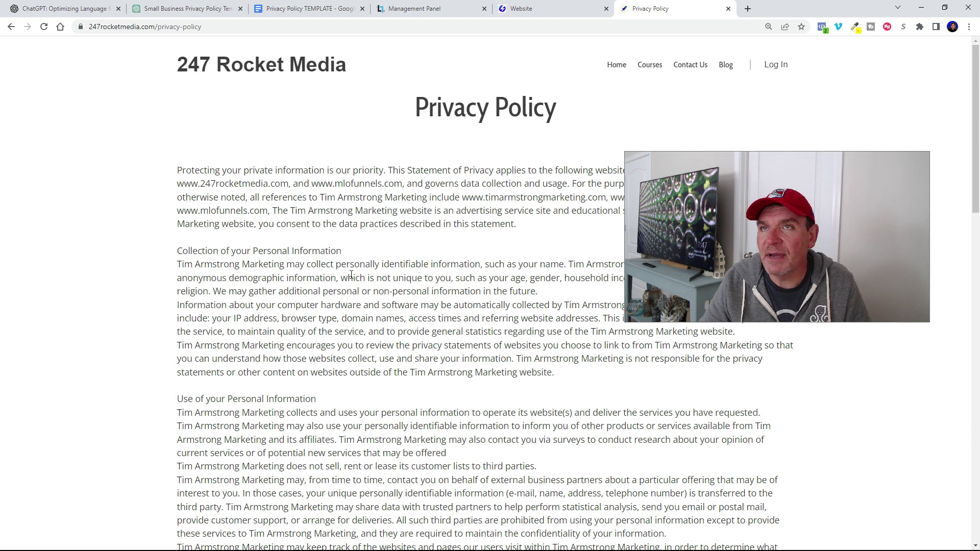
{"action": "left_click", "coordinate": [203, 27]}
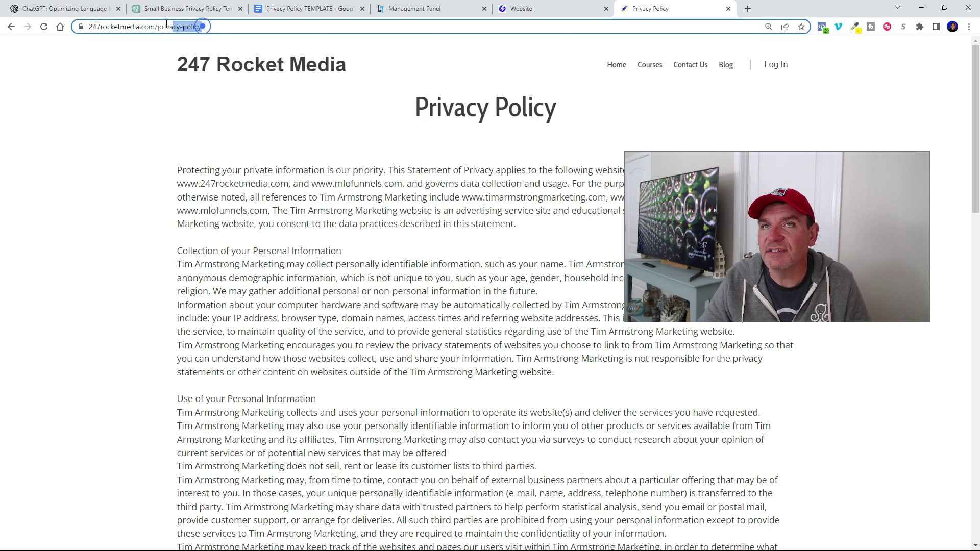
{"action": "right_click", "coordinate": [108, 32]}
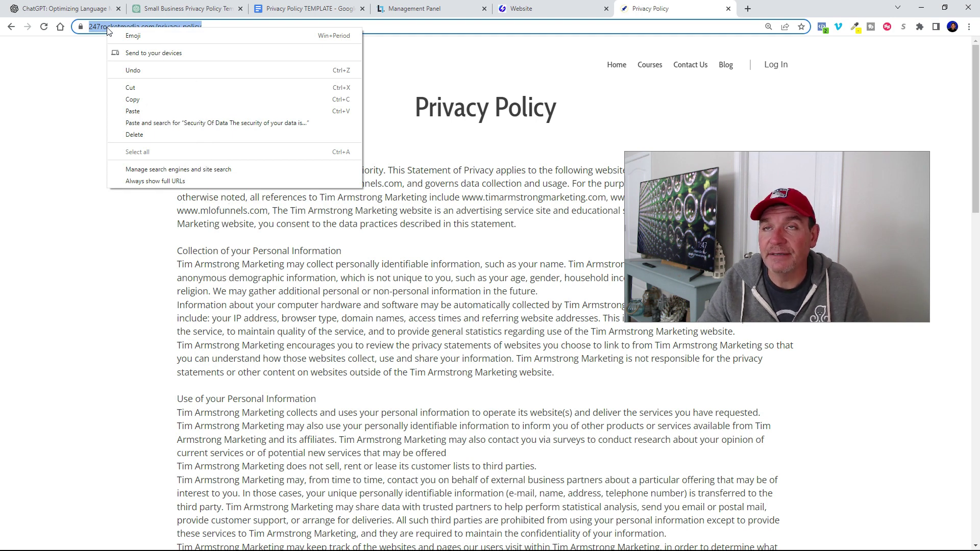
{"action": "left_click", "coordinate": [874, 304]}
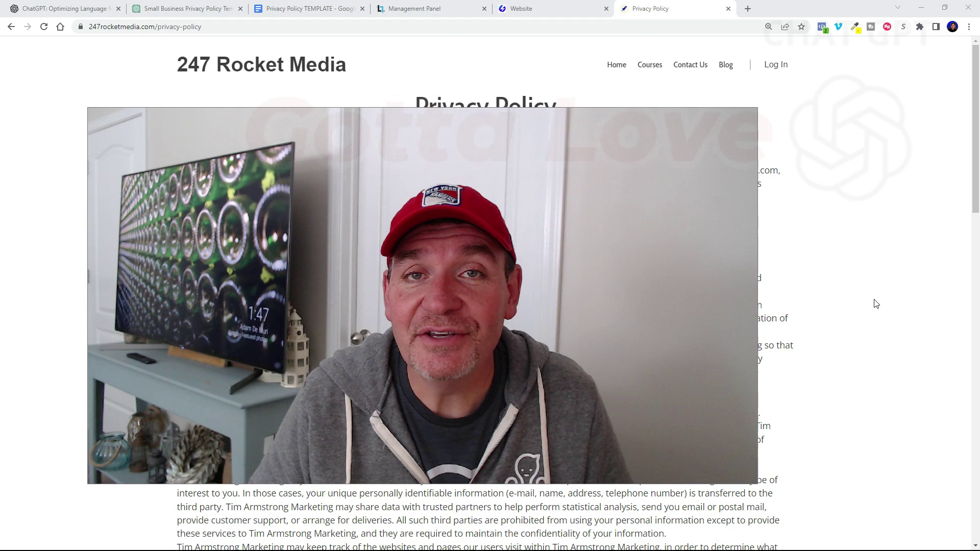